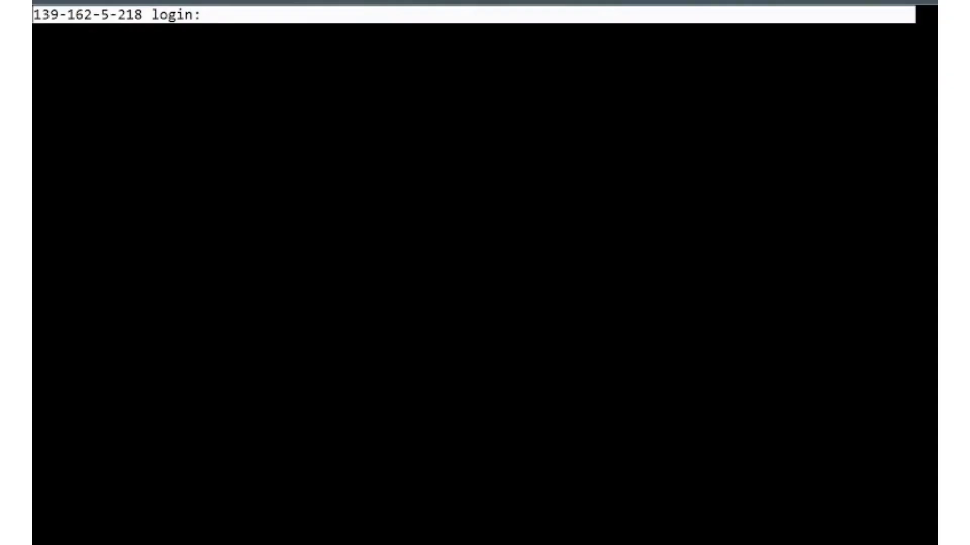
- Log in to the online shell with the login name and password to reach the -sh-4.2$ prompt
key("Return")
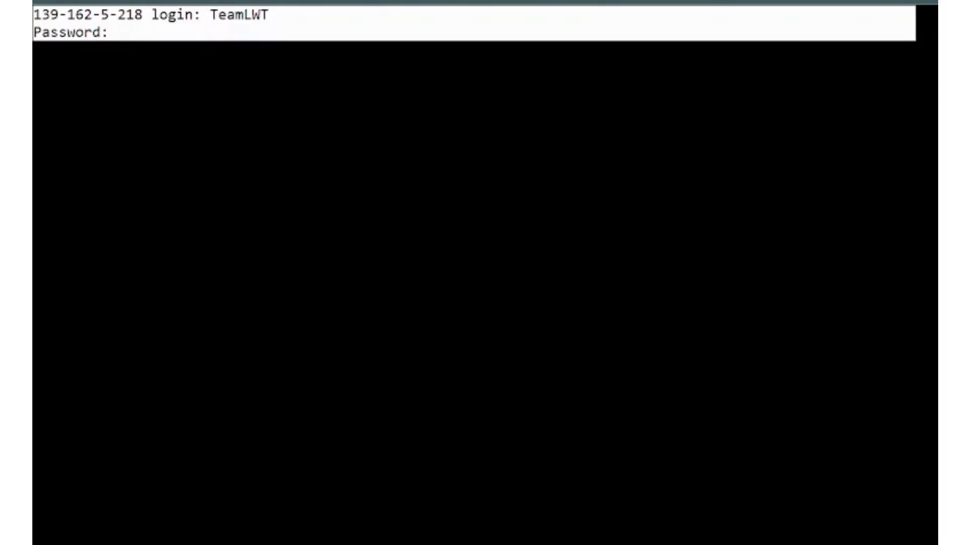
key("Return")
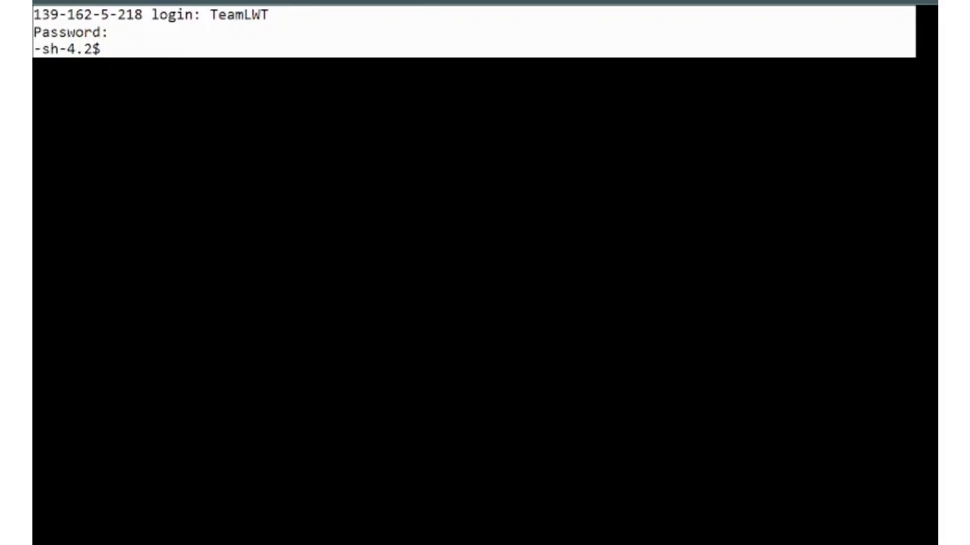
type("ls")
- Make directories LWT and LWT1 with mkdir, checking the home listing with ls after each
key("Return")
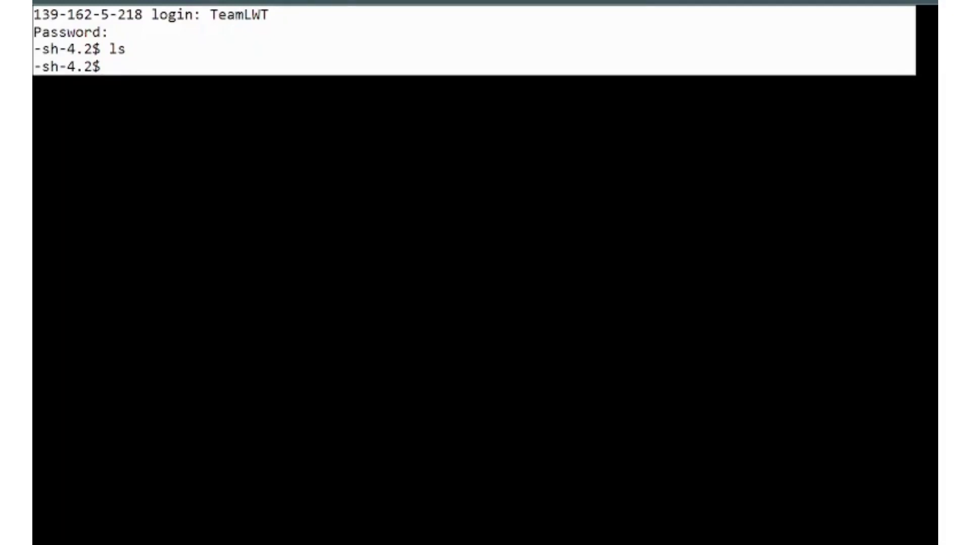
type("m")
type("kdi")
type("r L")
type("WT")
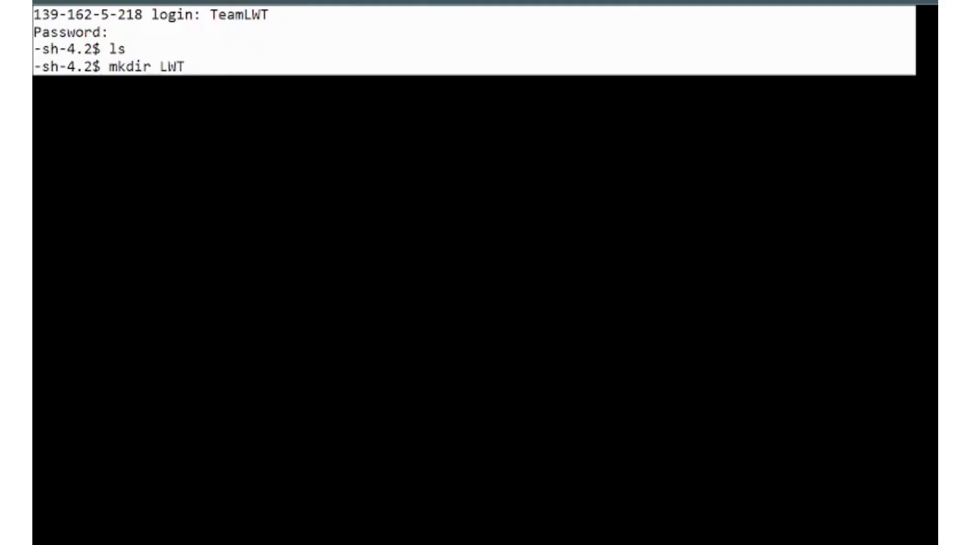
key("Return")
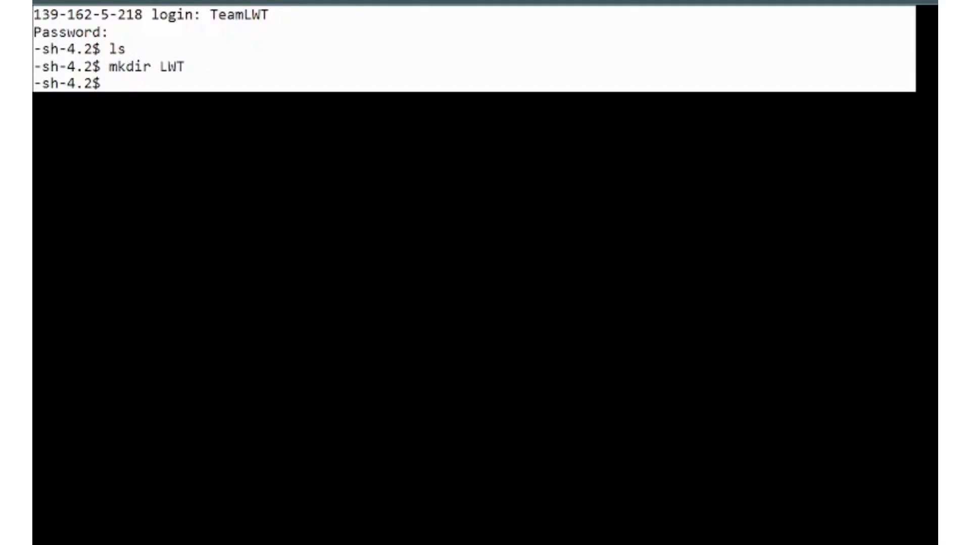
type("l")
type("s")
key("Return")
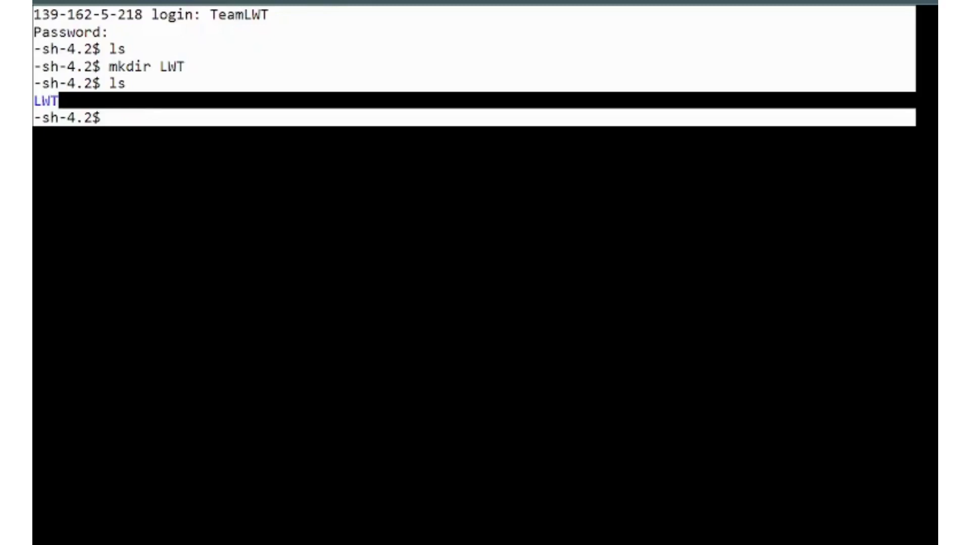
type("mkdi")
type("r LW")
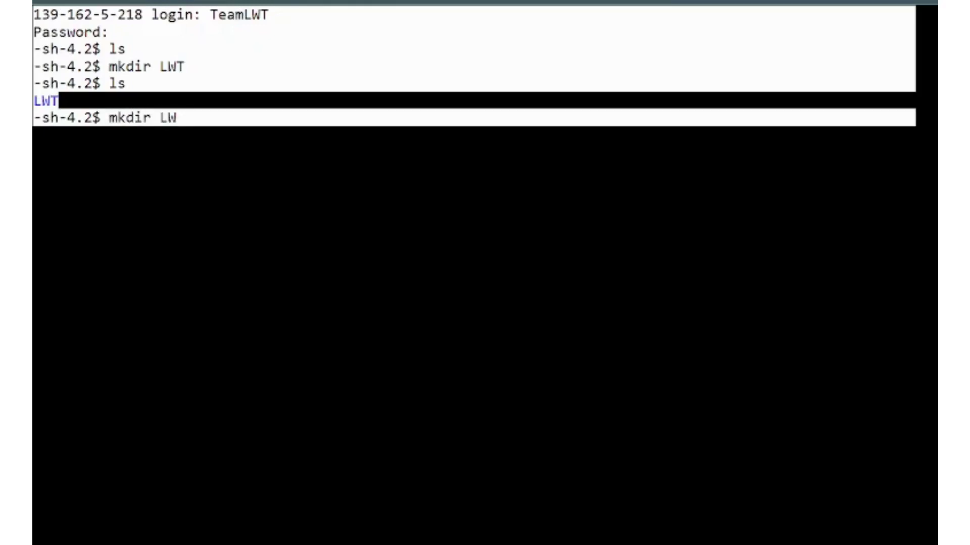
type("T1")
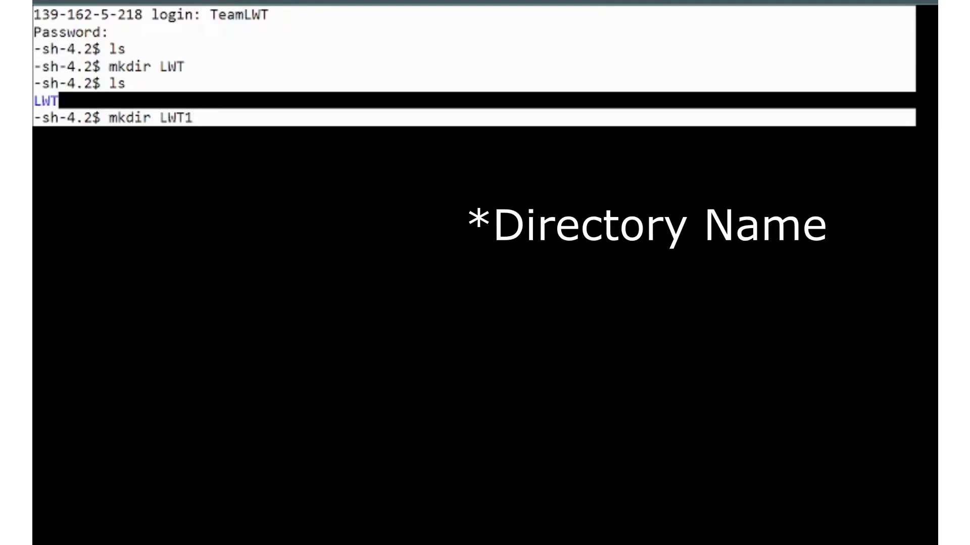
key("Return")
type("l")
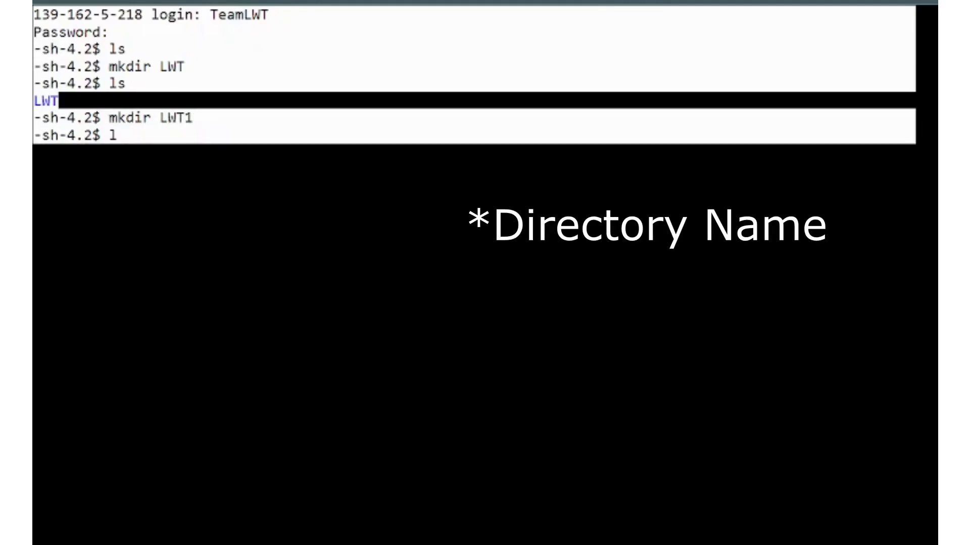
type("s")
key("Return")
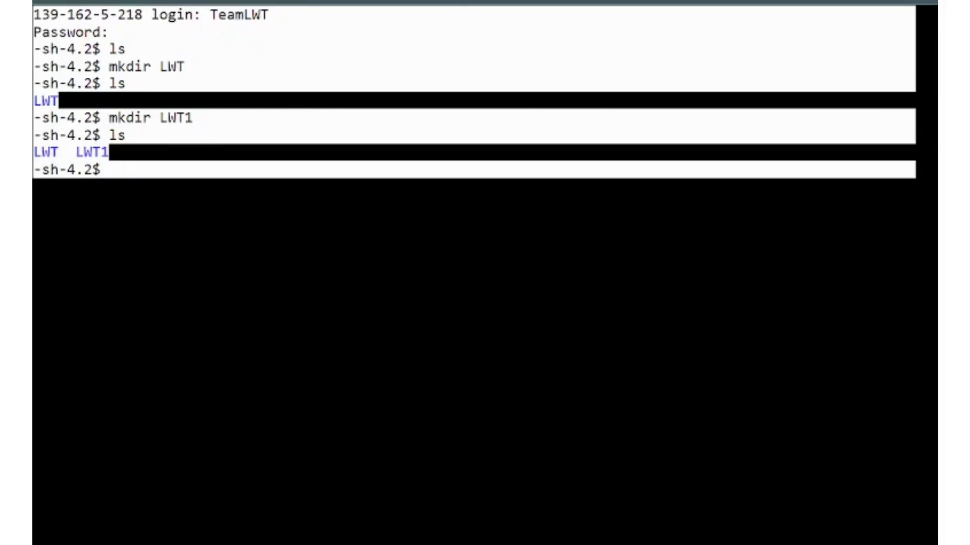
type("vi")
type("lwt")
type(".txt")
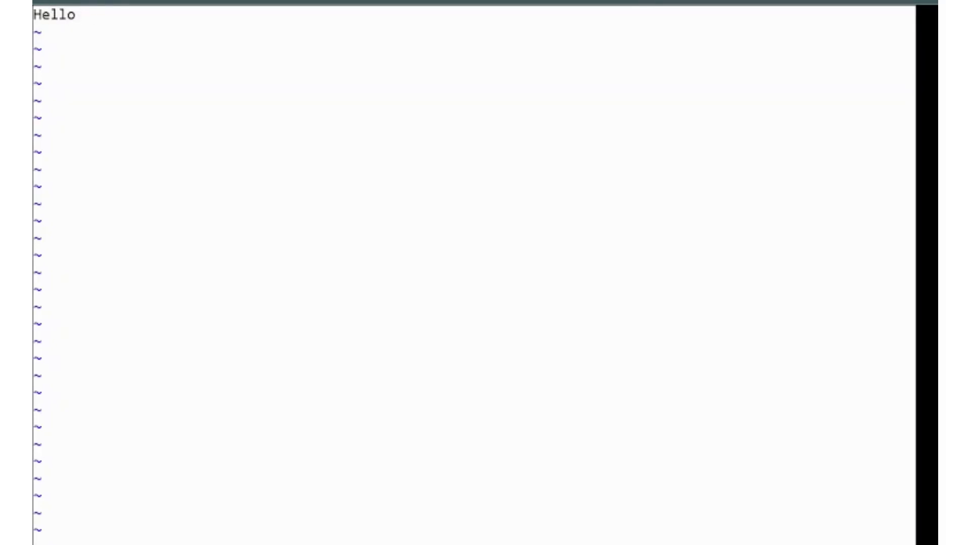
type("fam")
type("!!!")
type(":wq")
- Write the line 'Hello fam!!!' into lwt.txt in vi and save with :wq
key("Return")
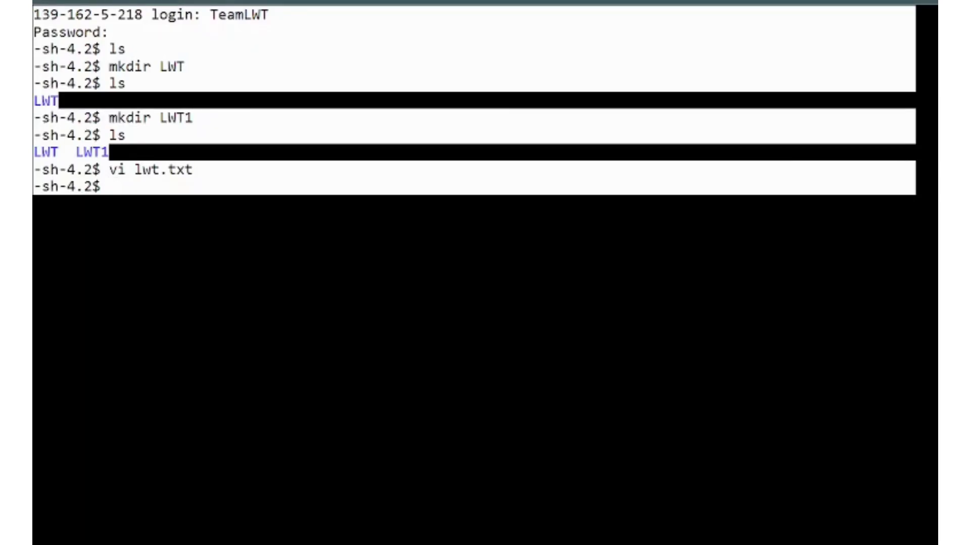
type("ech")
type("o")
type("H")
type("I\"")
type(" > l")
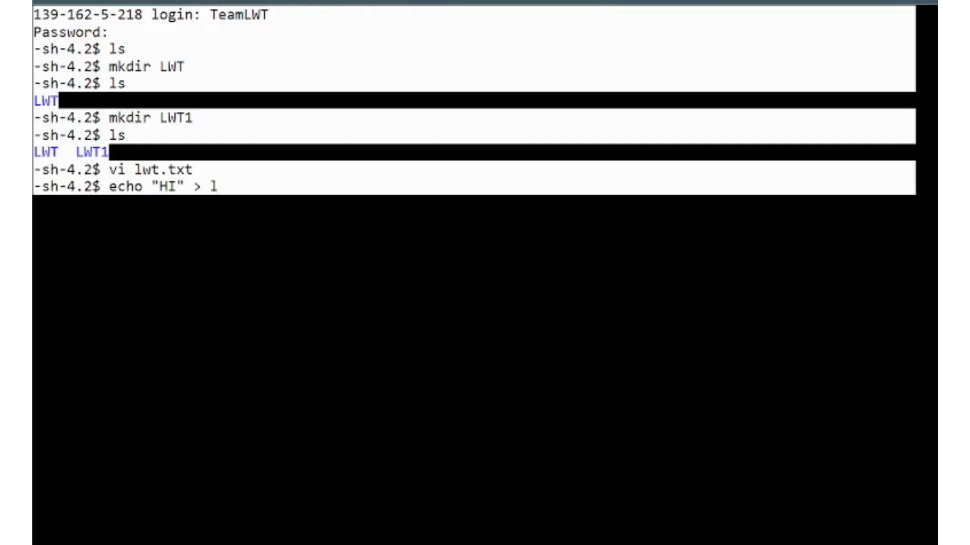
type("wt.")
type("txt")
- Overwrite lwt.txt with 'HI' using echo "HI" > lwt.txt
key("Return")
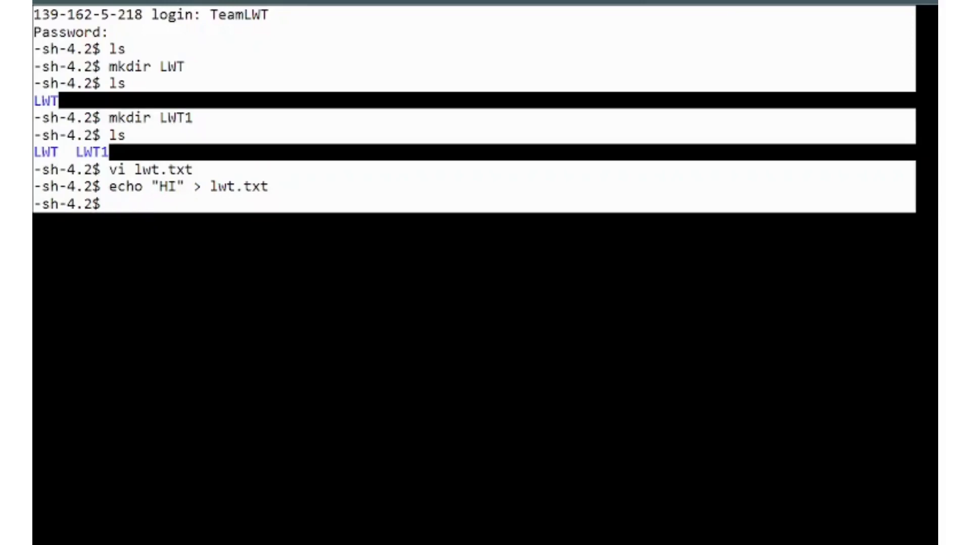
type("vi l")
type("wt.txt")
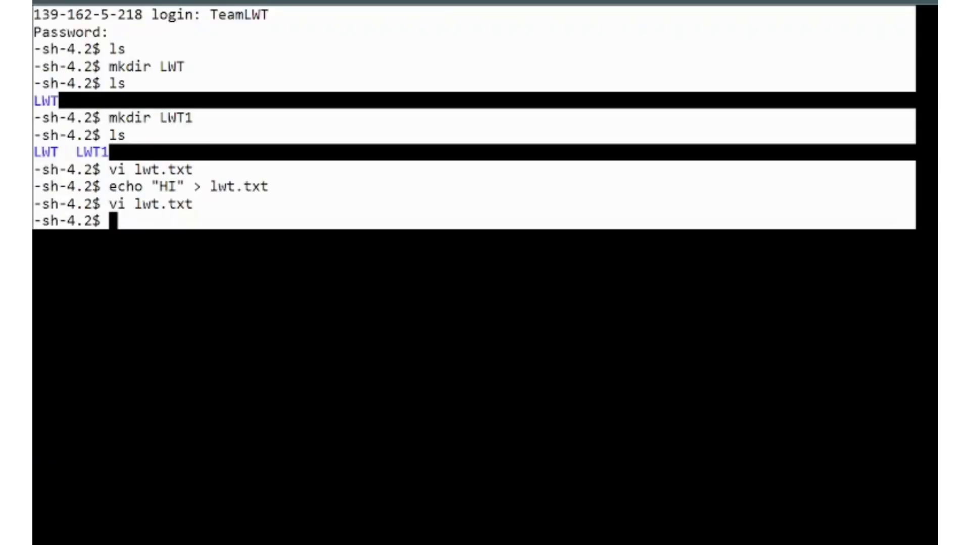
type("v")
type("i l")
type("wt")
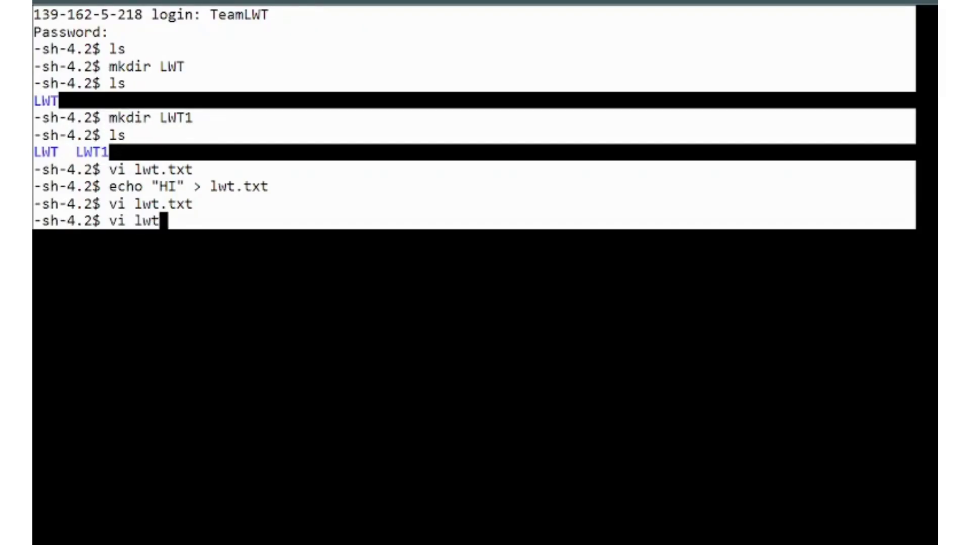
type("1.")
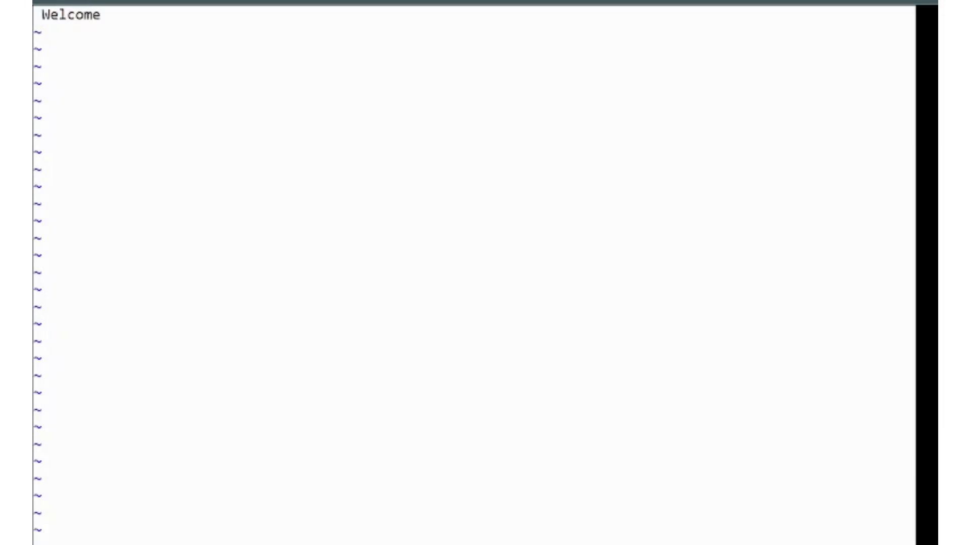
type("every")
type("one")
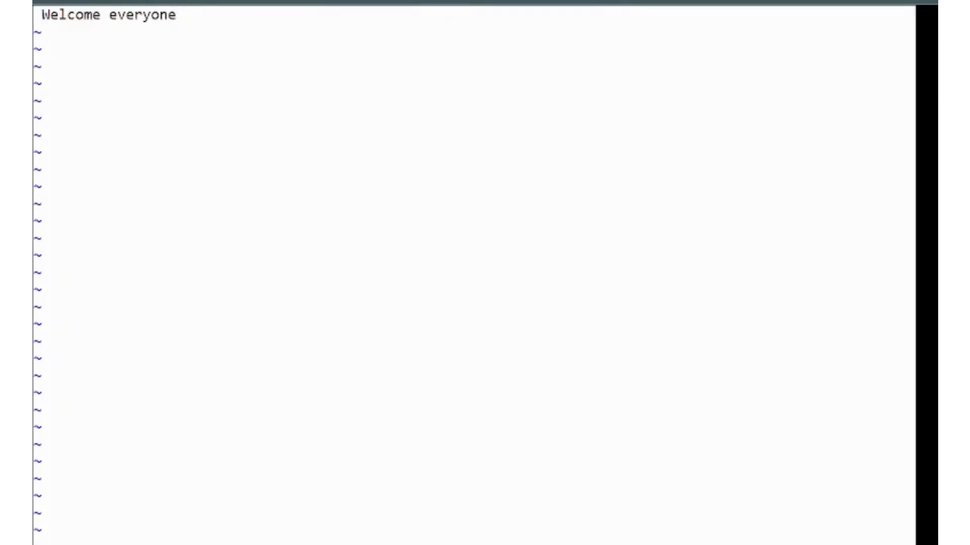
type("!!!")
type(":wq")
- Write 'Welcome everyone!!!' into the new file lwt1.txt in vi and save with :wq
key("Return")
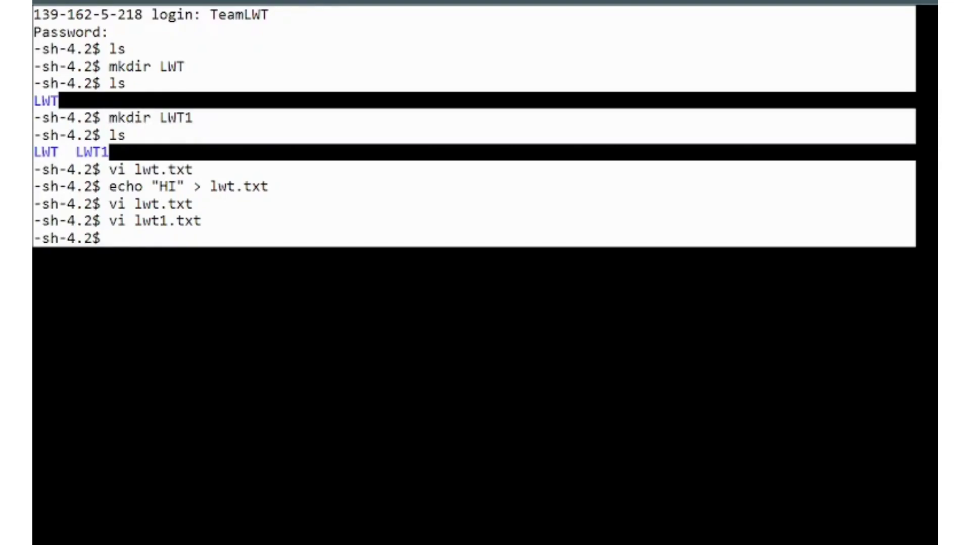
type("nan")
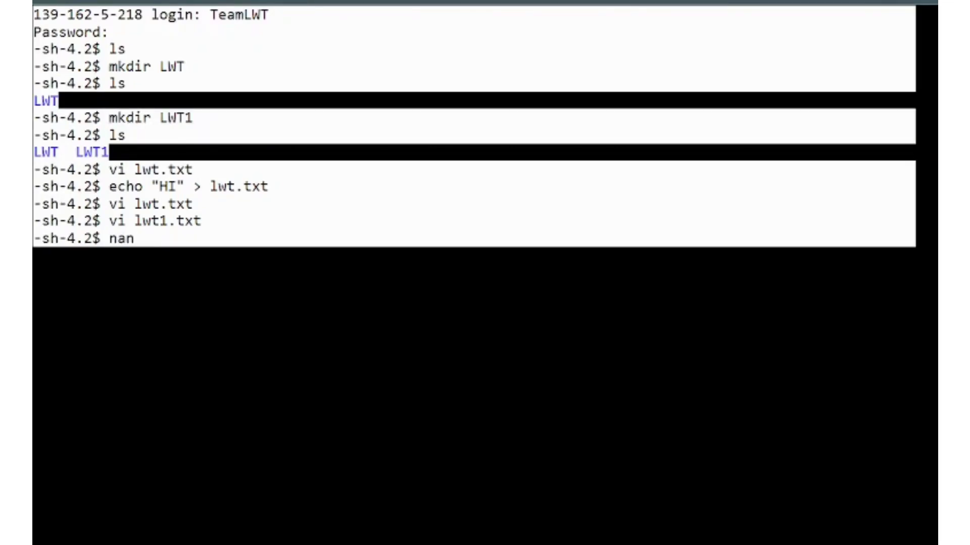
type("o l")
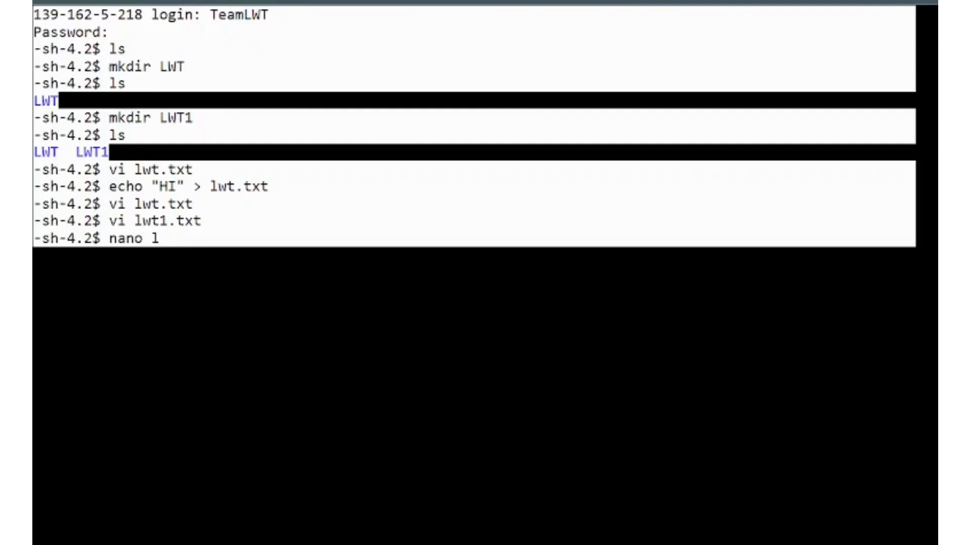
type("wt1")
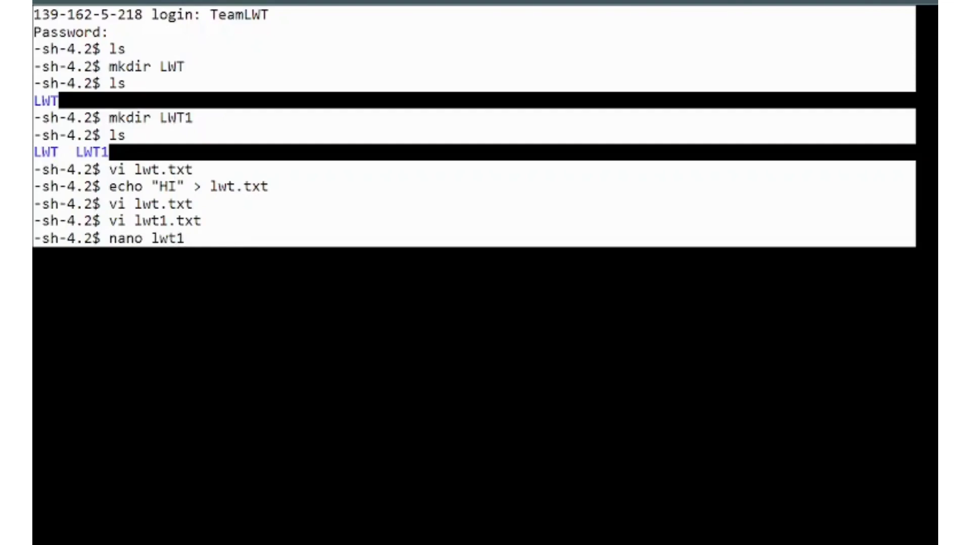
type(".txt")
- Type 'heyyy how are you doing???' into lwt1.txt in nano and exit with Ctrl+X
key("Return")
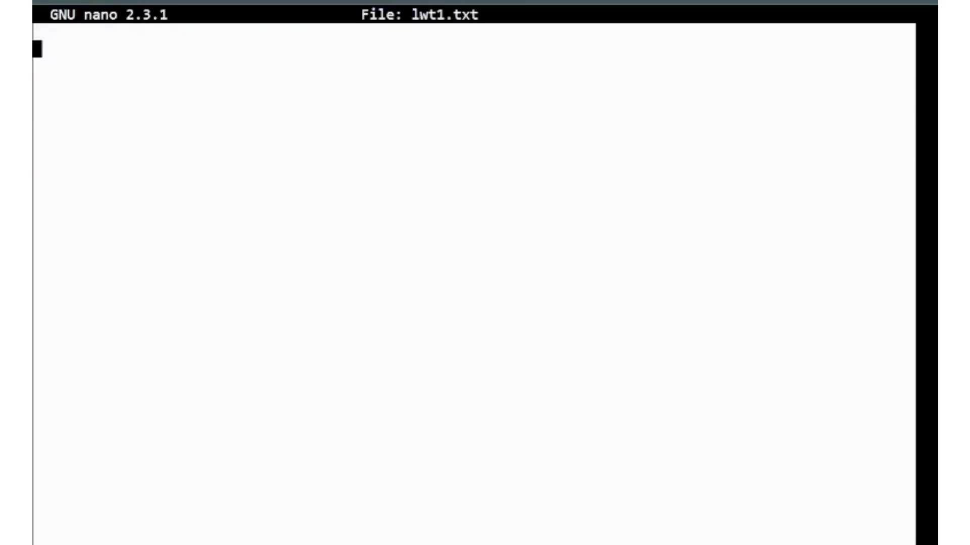
type("he")
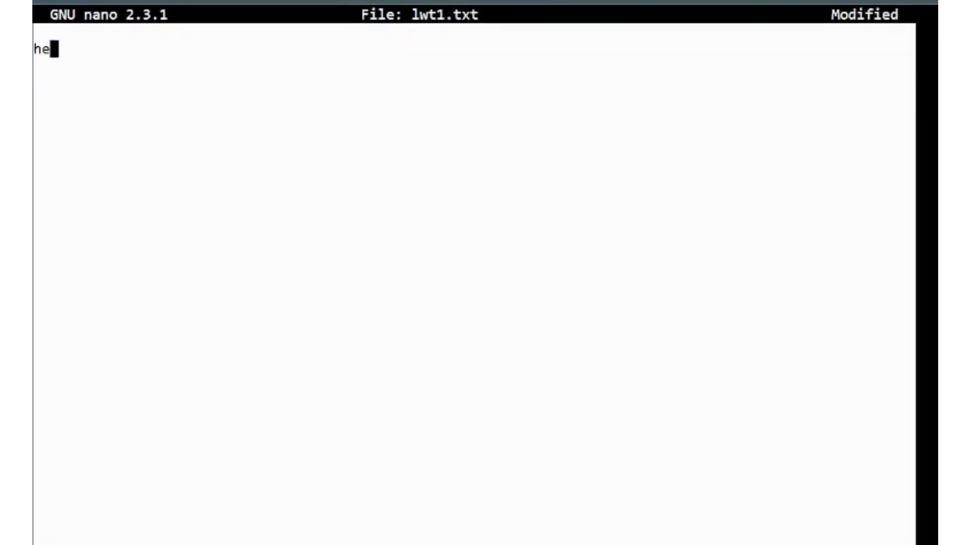
type("yyy")
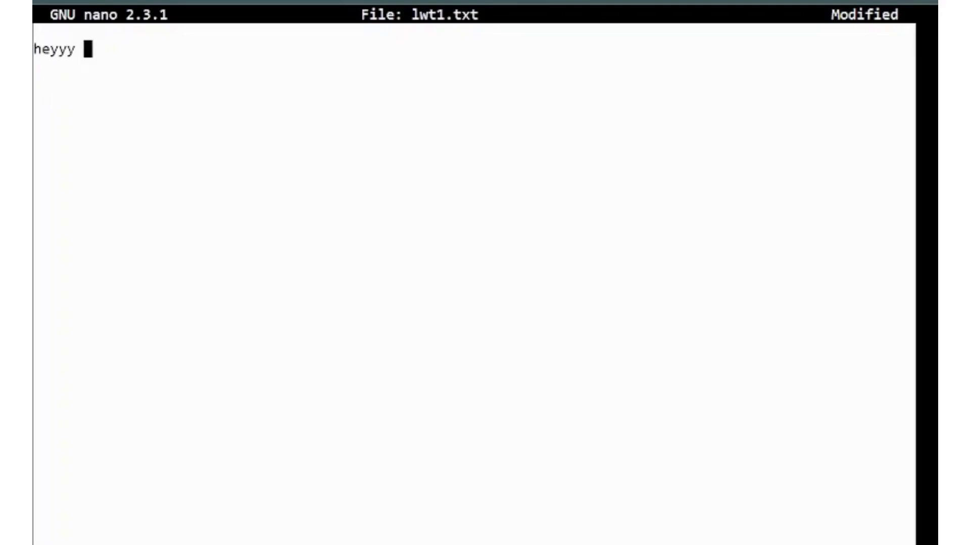
type(" h")
type("ow")
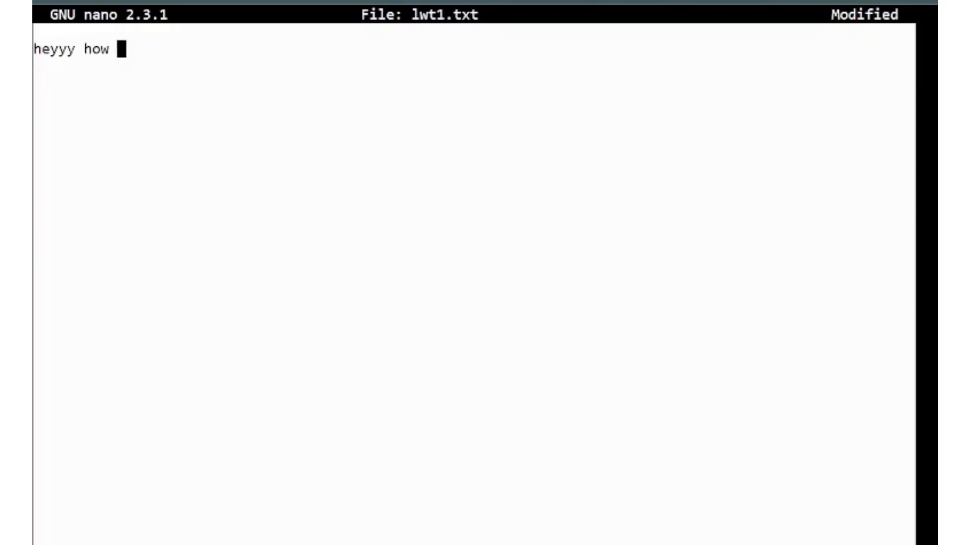
type(" are you")
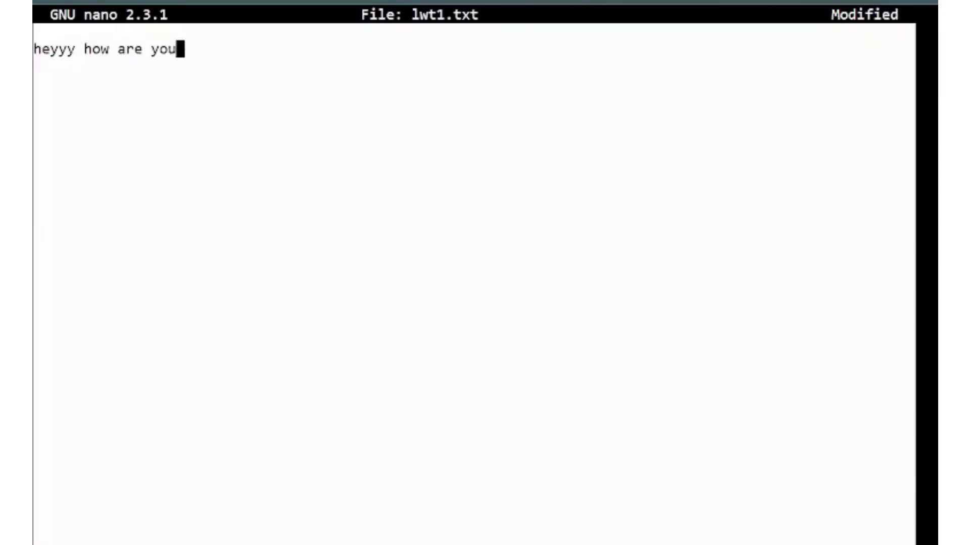
type(" doing")
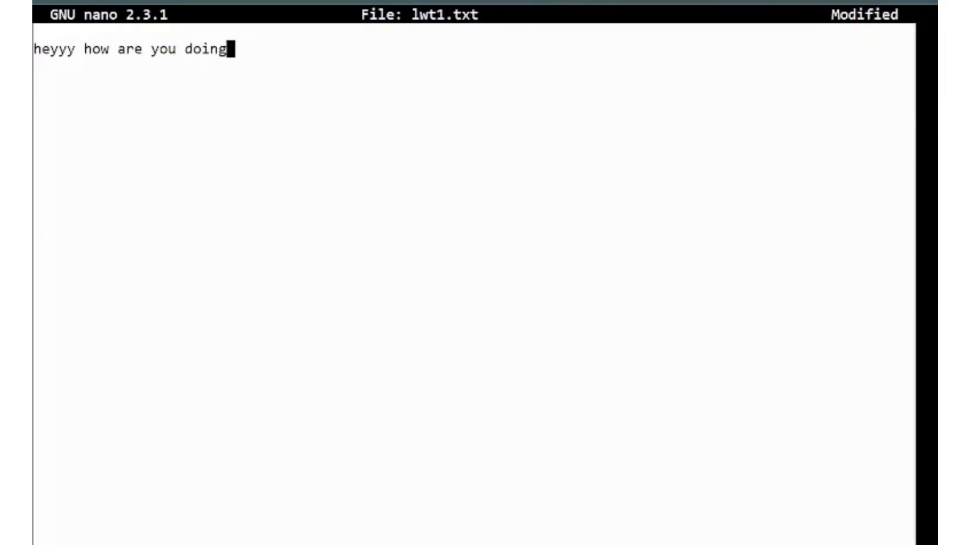
type("???")
key("Return")
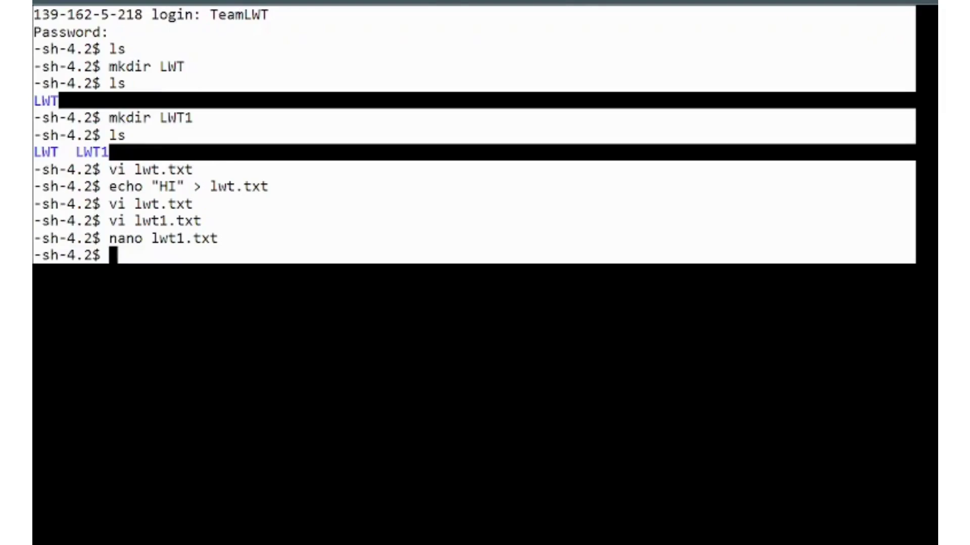
type("nan")
key("BackSpace")
key("BackSpace")
key("BackSpace")
type("vi")
type(" l")
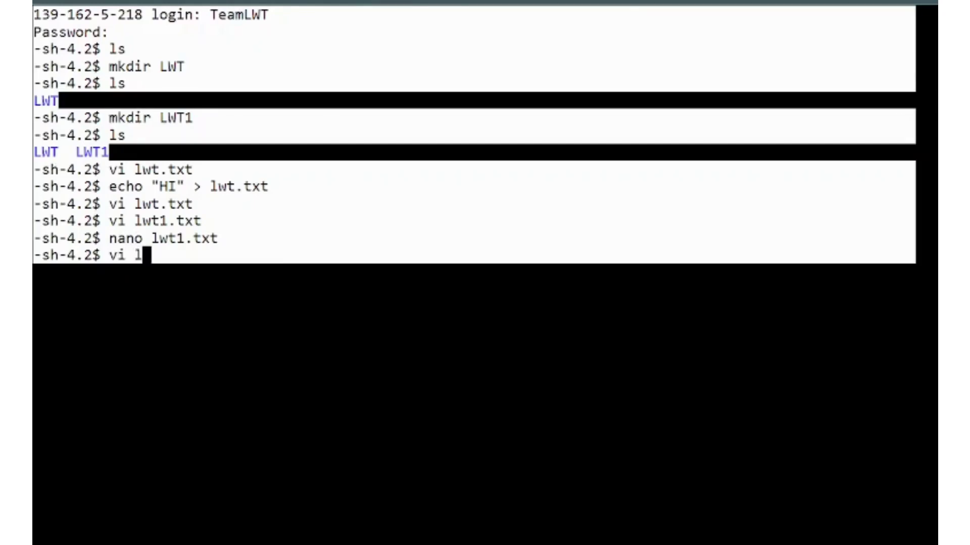
type("wt1.")
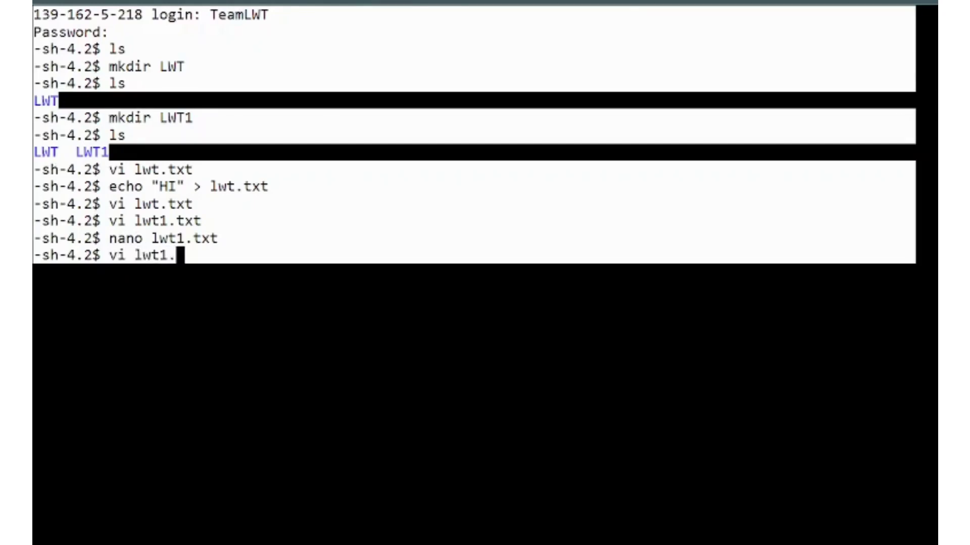
type("txt")
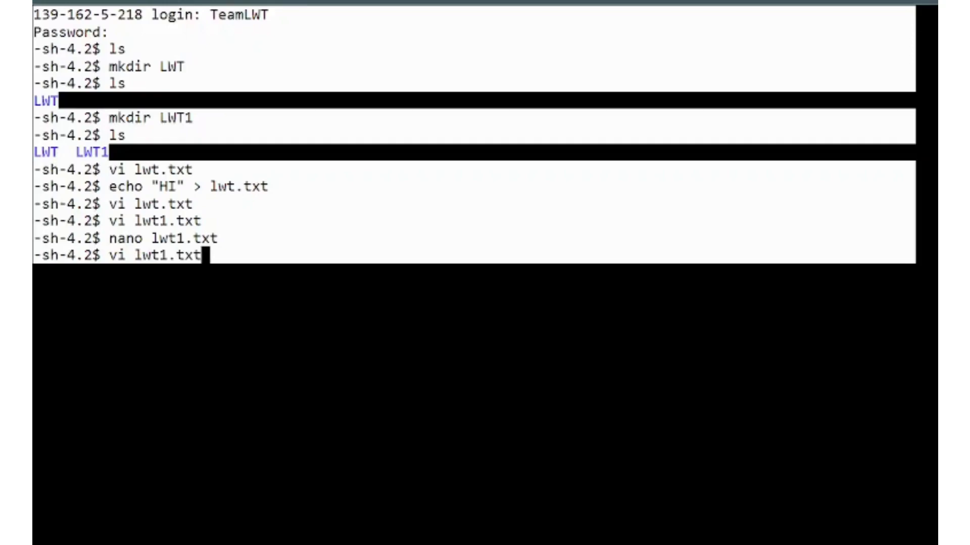
key("Return")
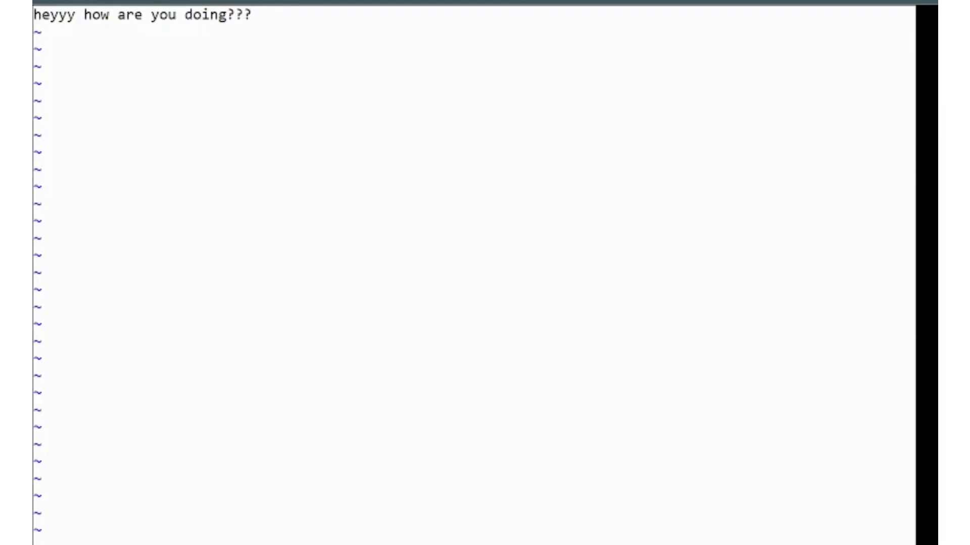
type(":q")
key("Return")
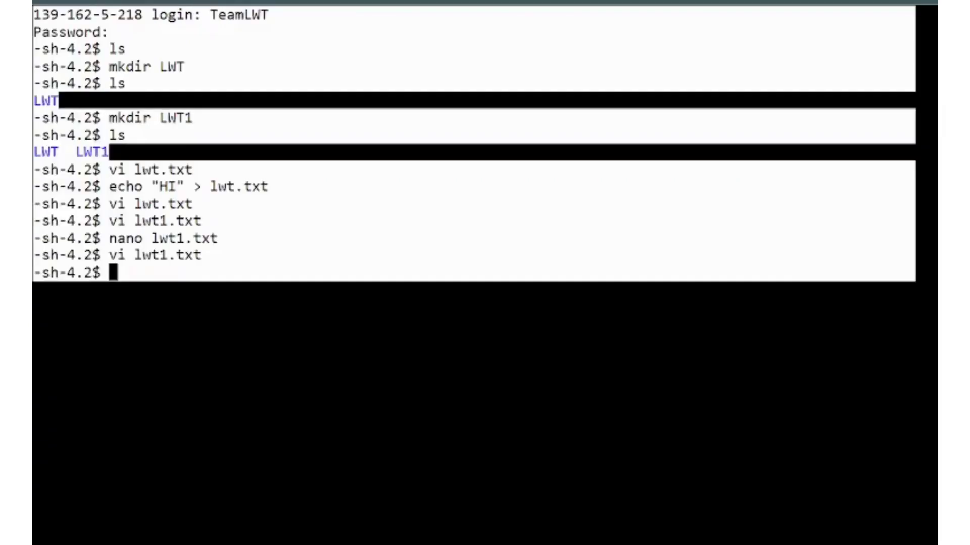
type("vi")
type(" lwt.tx")
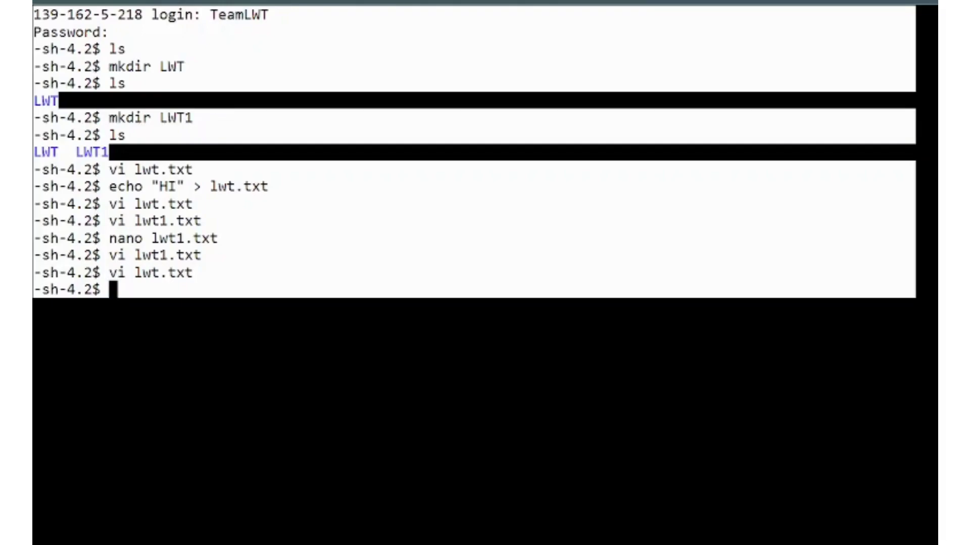
type("touch")
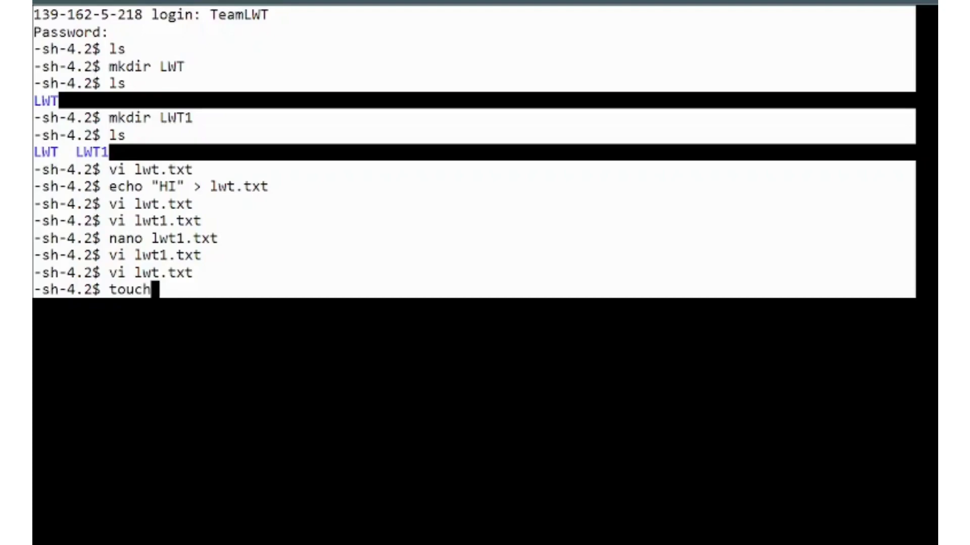
type(" l")
type("wt")
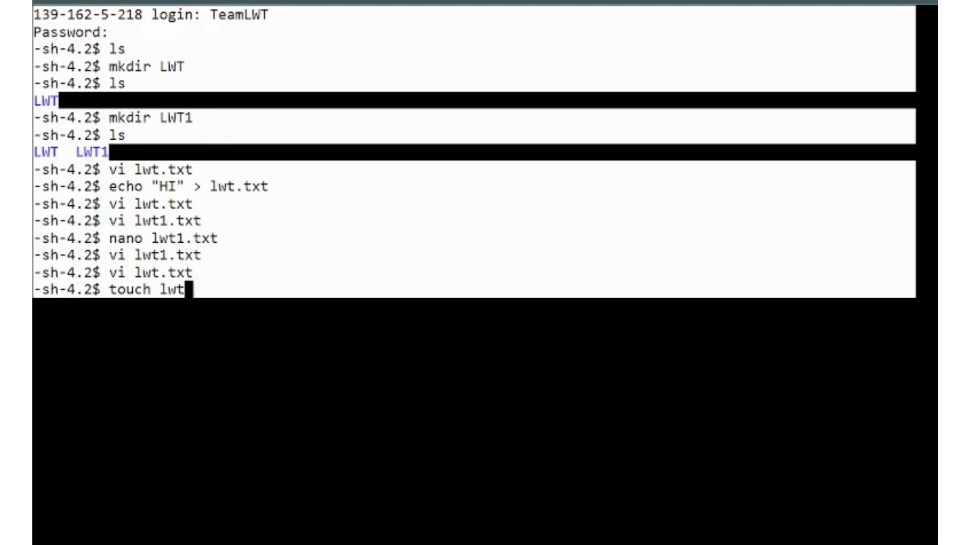
type(".txt")
- Touch lwt.txt and lwt2.txt, then list the directory with ls
key("Return")
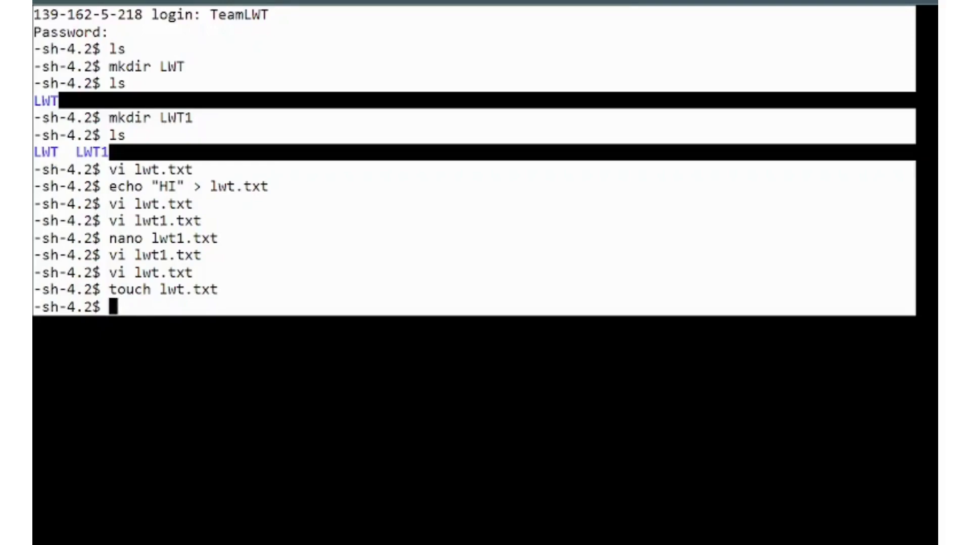
type("touch")
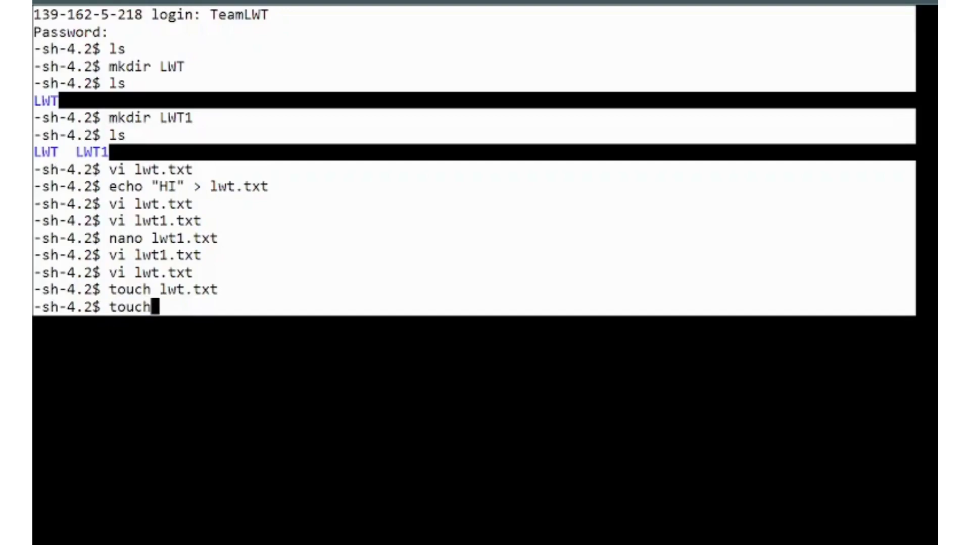
type(" l")
type("wt2.")
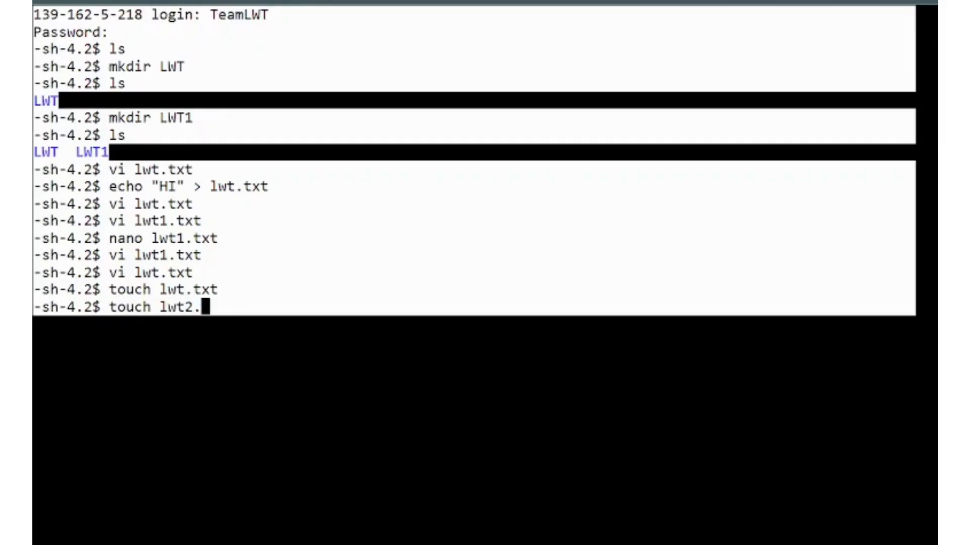
type("txt")
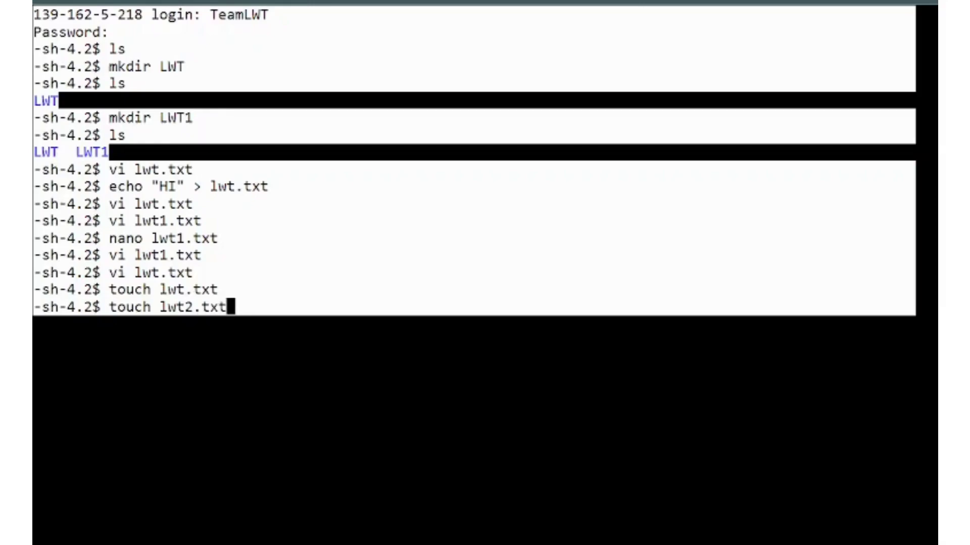
key("Return")
type("ls")
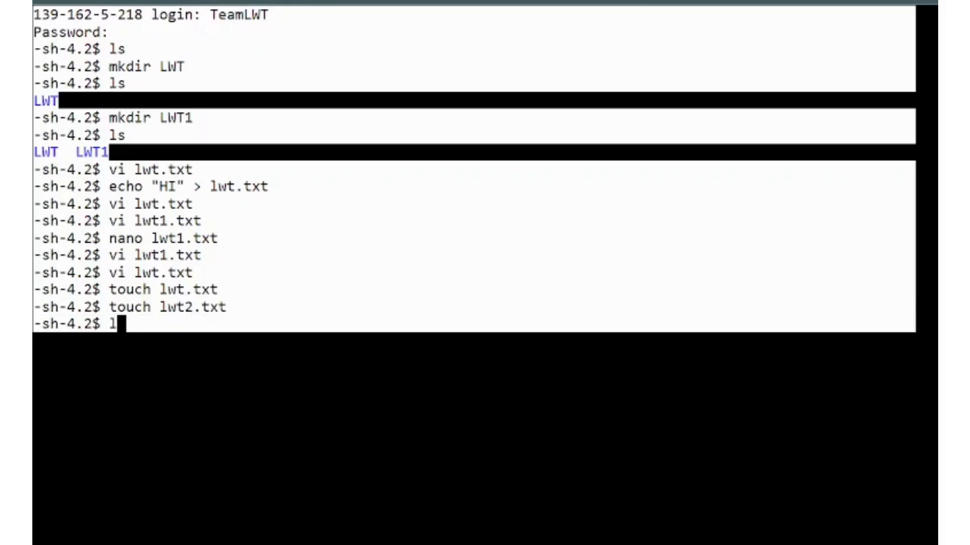
key("Return")
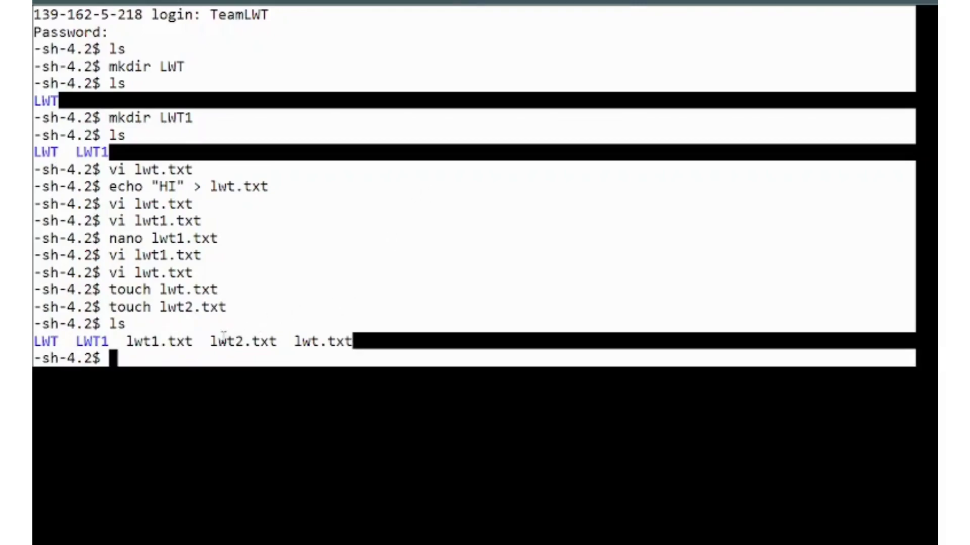
left_click_drag(210, 342, 275, 342)
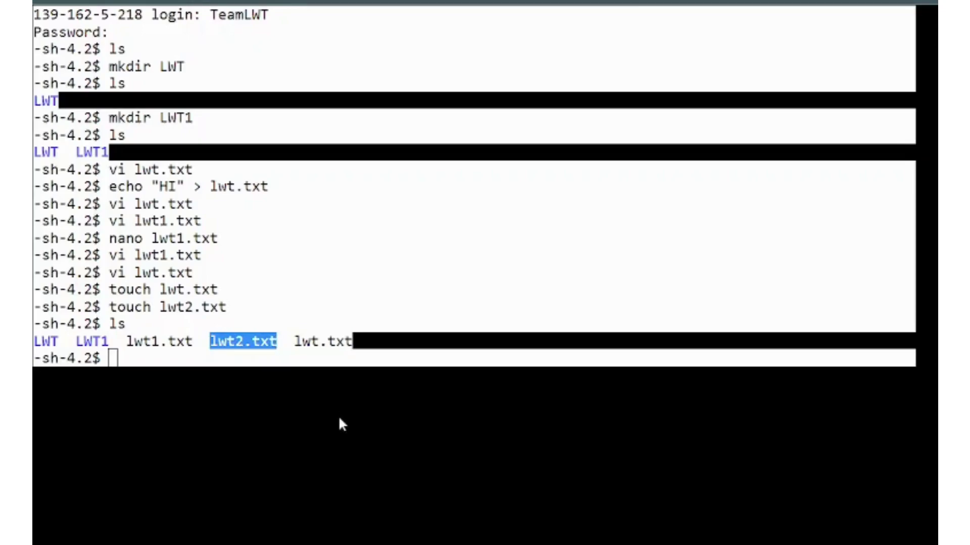
left_click(299, 388)
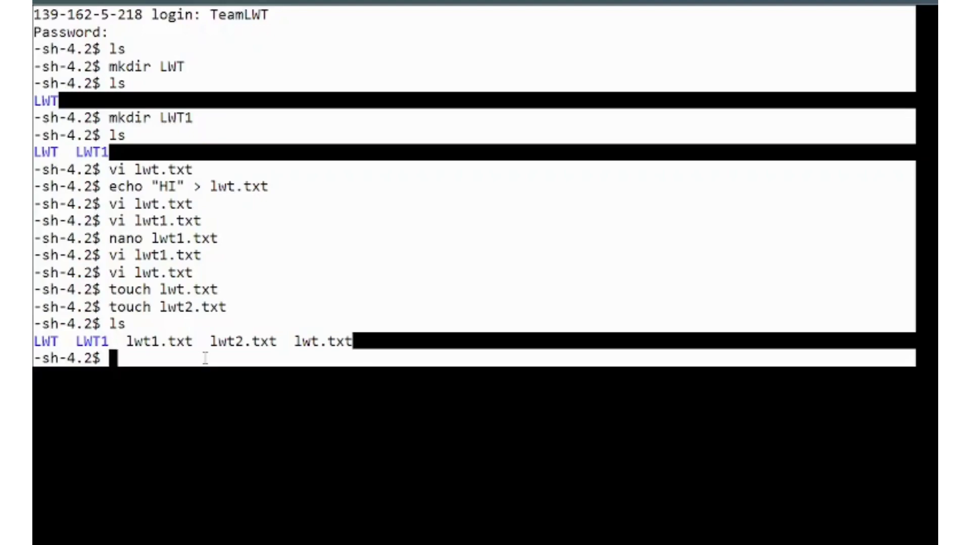
type("rm ")
type("lt")
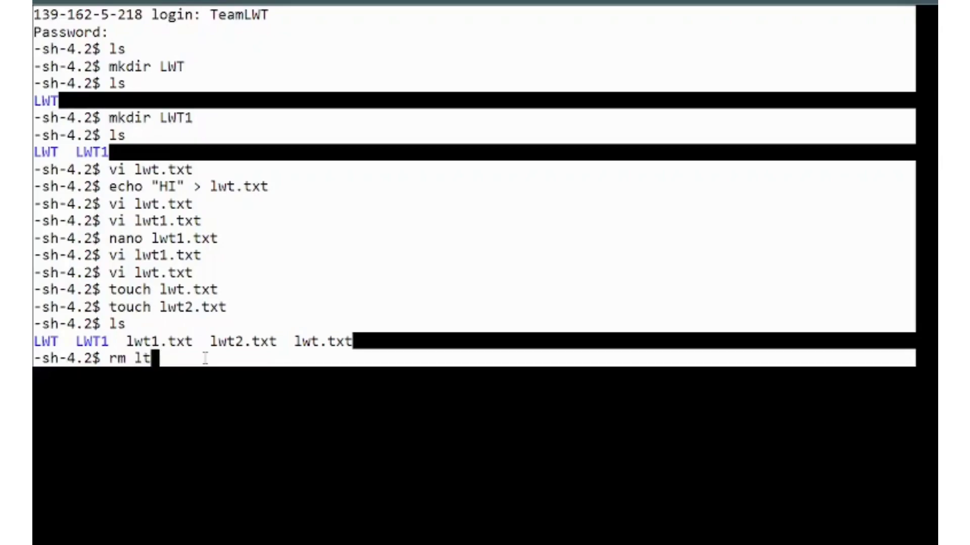
- Delete lwt.txt with rm, leaving LWT, LWT1, lwt1.txt and lwt2.txt in the ls listing
key("BackSpace")
type("wt")
type(".txt")
key("Return")
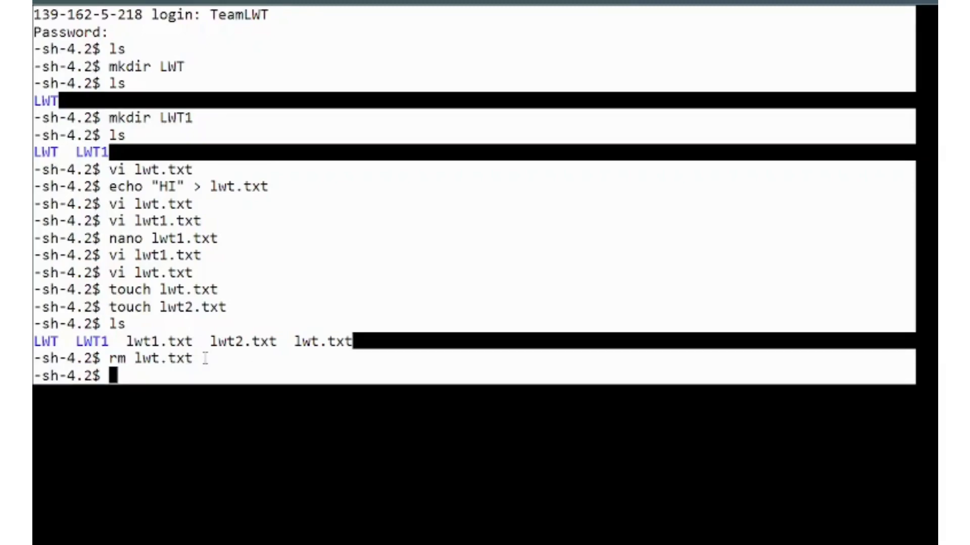
type("s")
key("BackSpace")
type("ls")
key("Return")
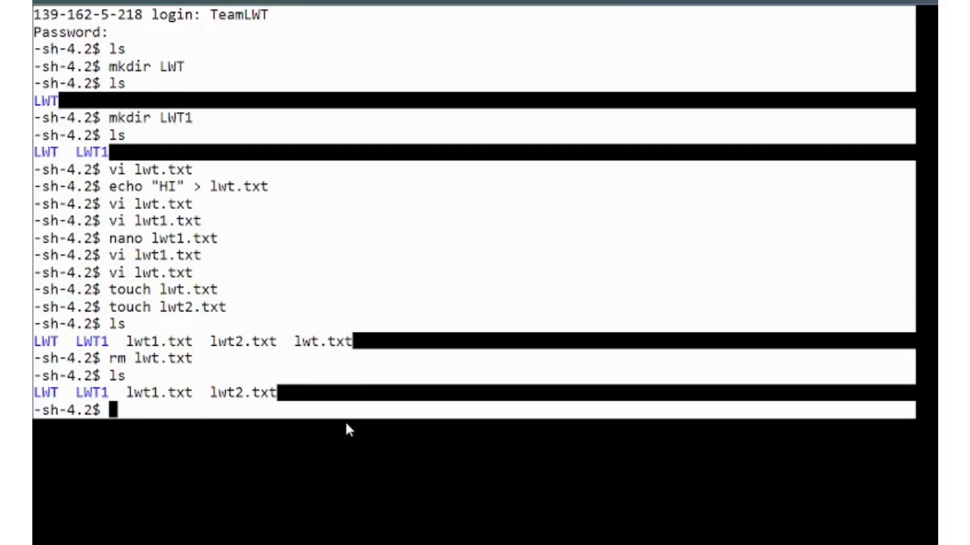
type("r")
type("mdir")
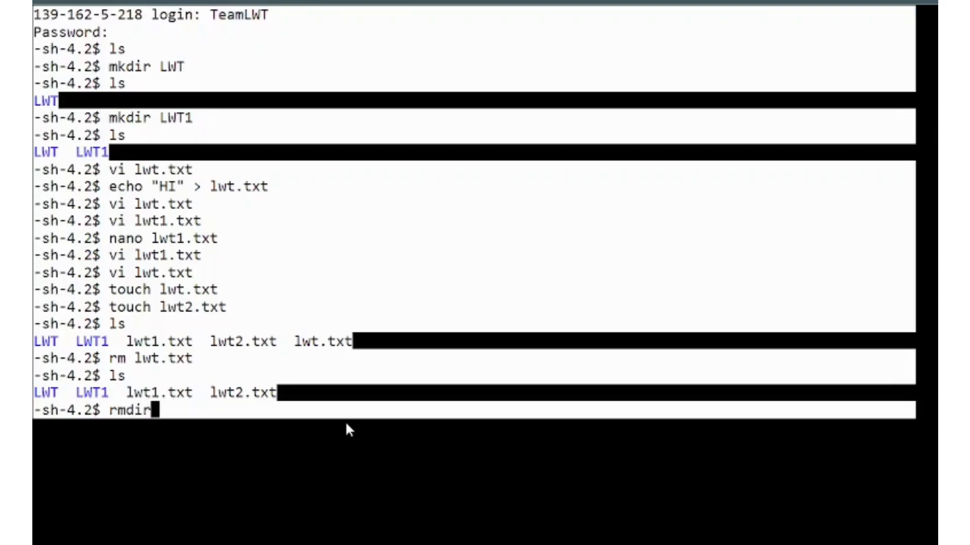
type(" L")
type("WT1")
- Delete the LWT1 directory with rmdir LWT1
key("Return")
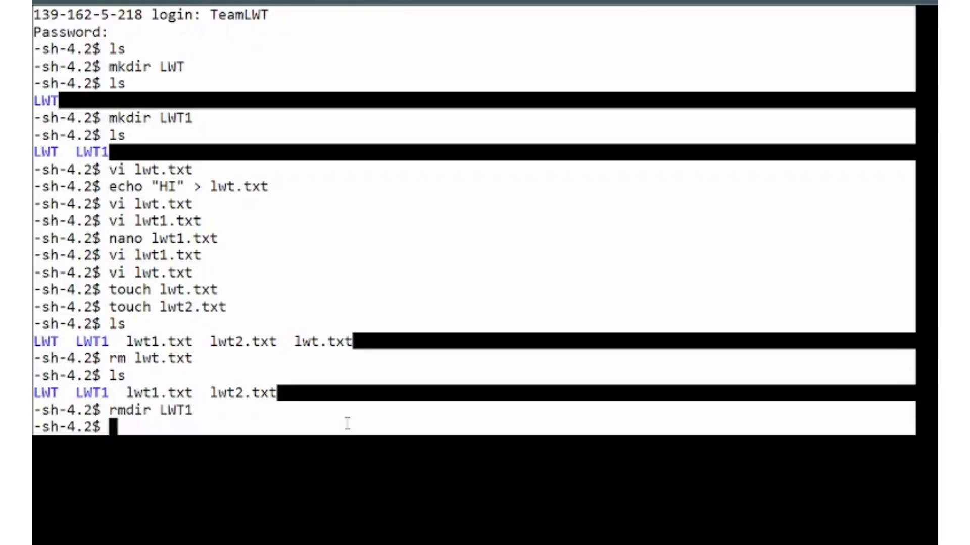
type("ls")
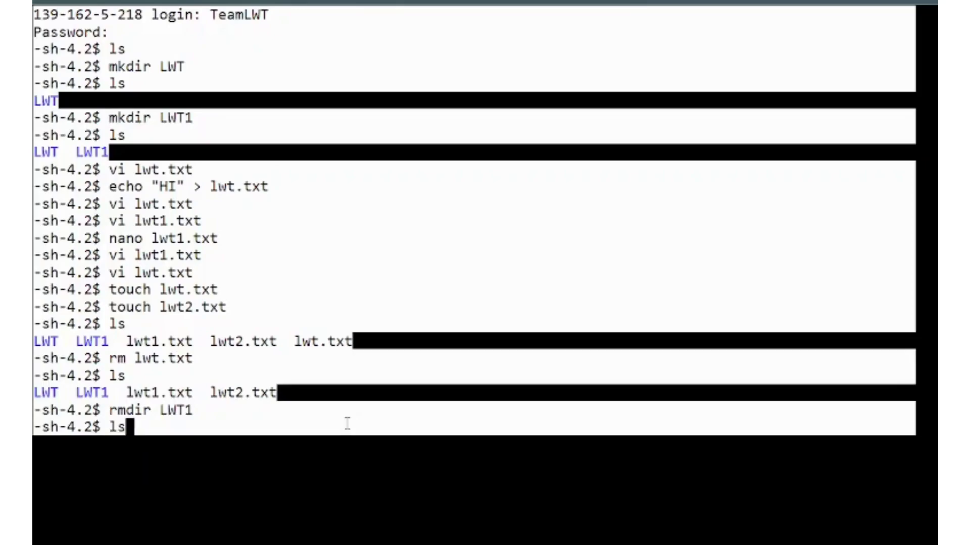